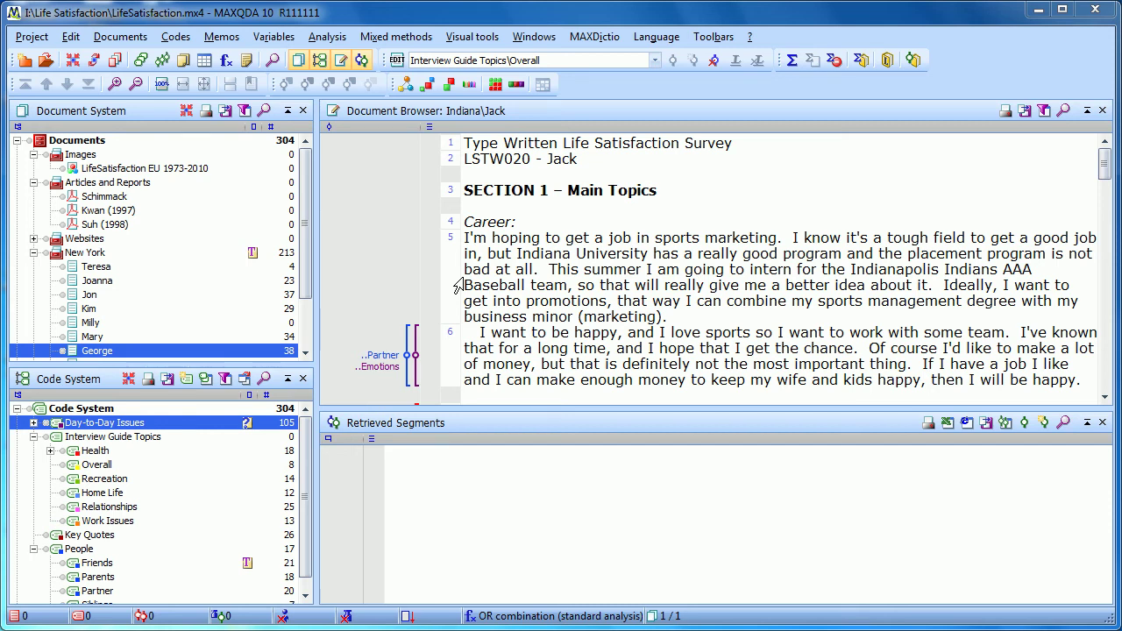
- Select the George interview under the New York group in the Document System
left_click(474, 37)
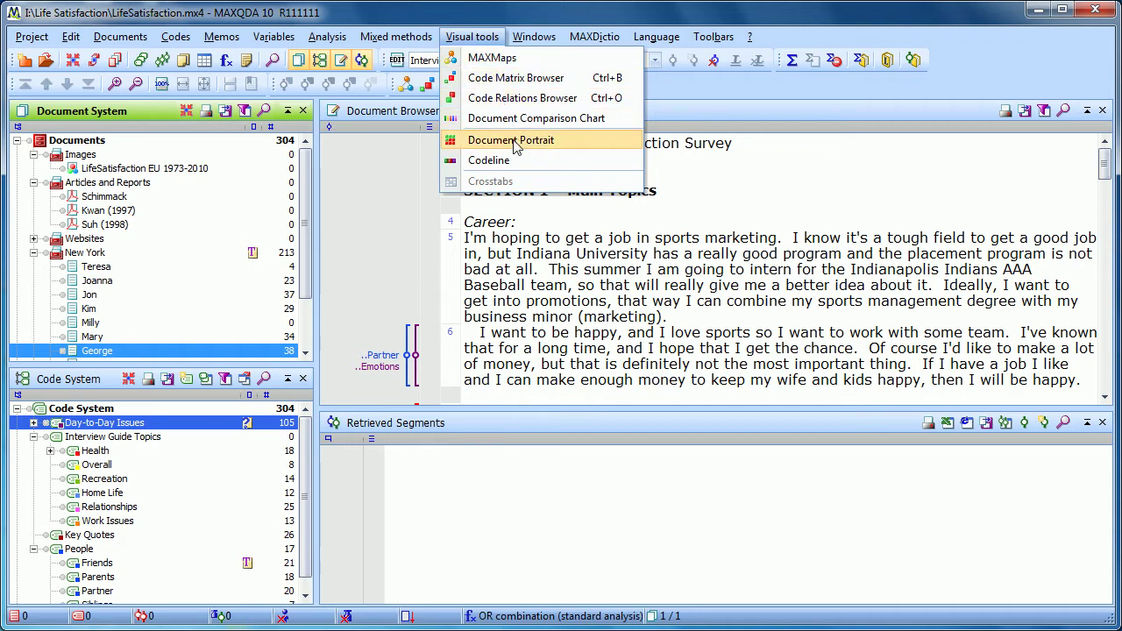
left_click(112, 324)
left_click(117, 283)
left_click(114, 254)
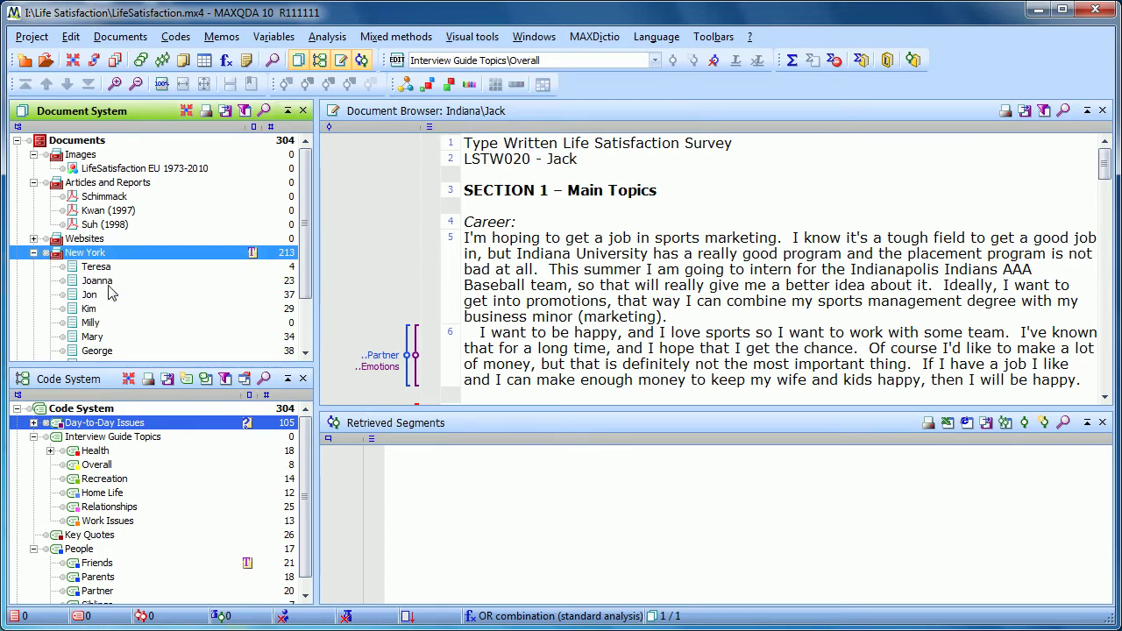
left_click(113, 352)
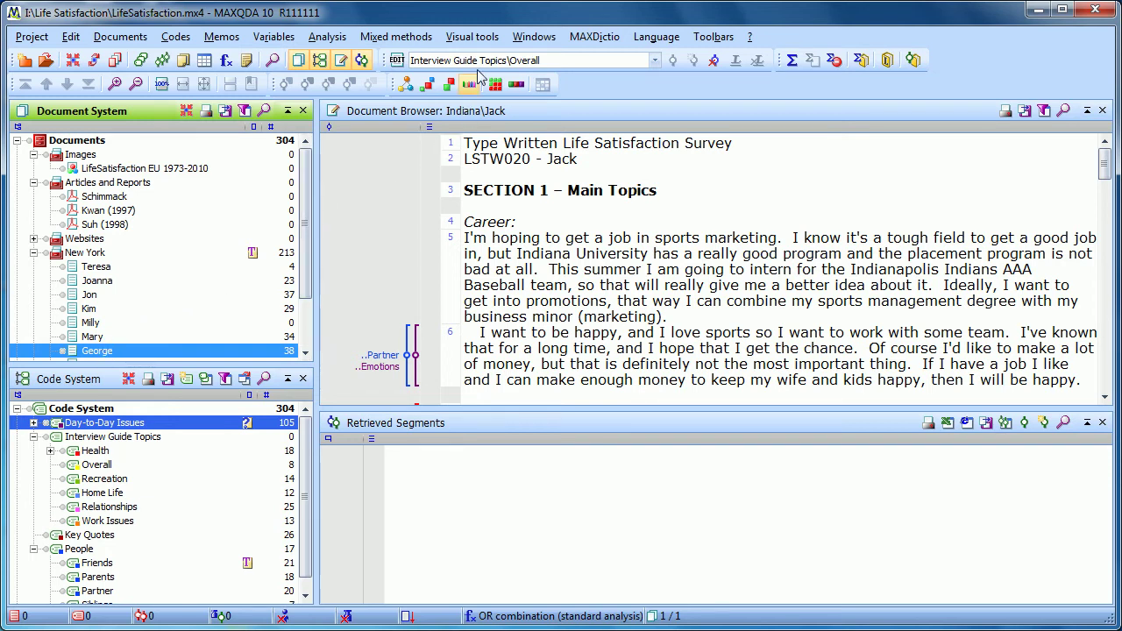
- Open the Document Portrait for George from the document's context menu
left_click(494, 40)
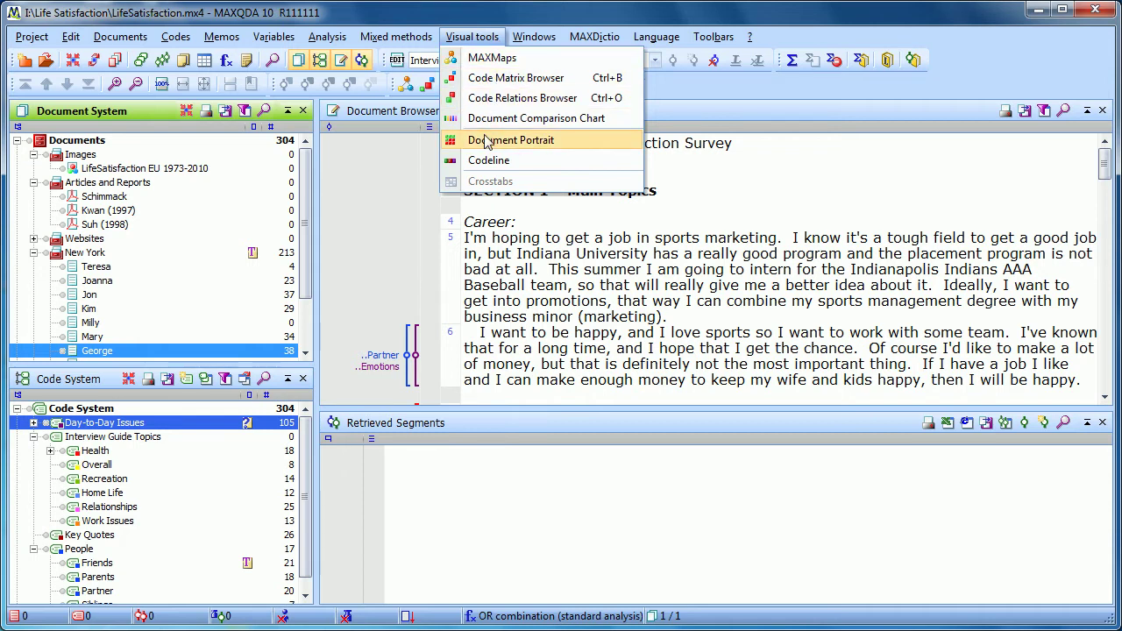
left_click(522, 251)
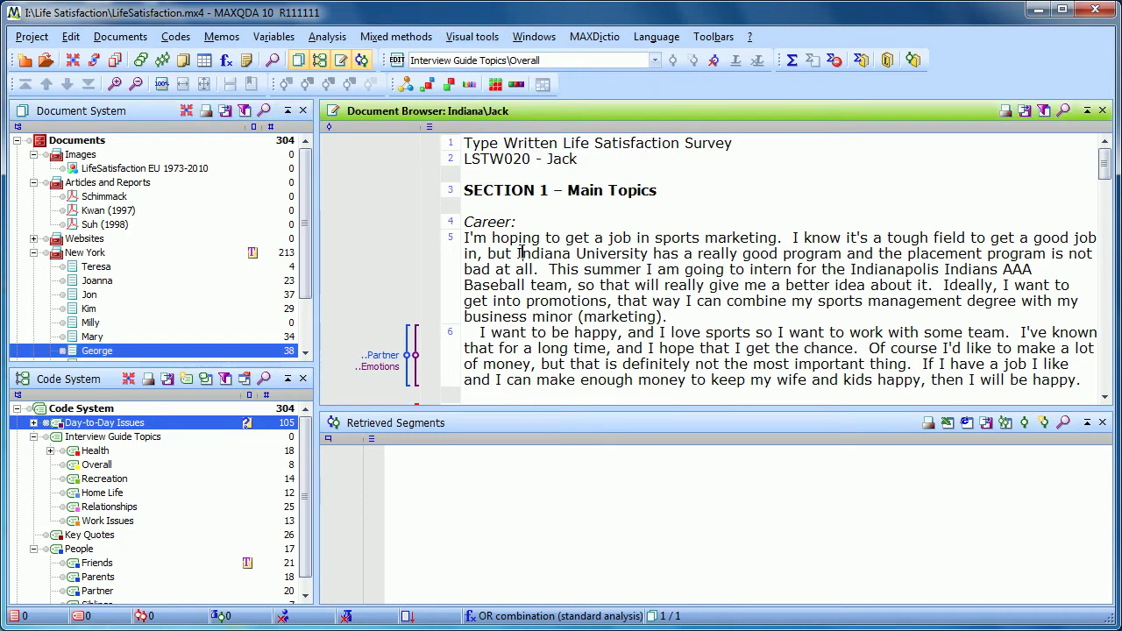
right_click(97, 352)
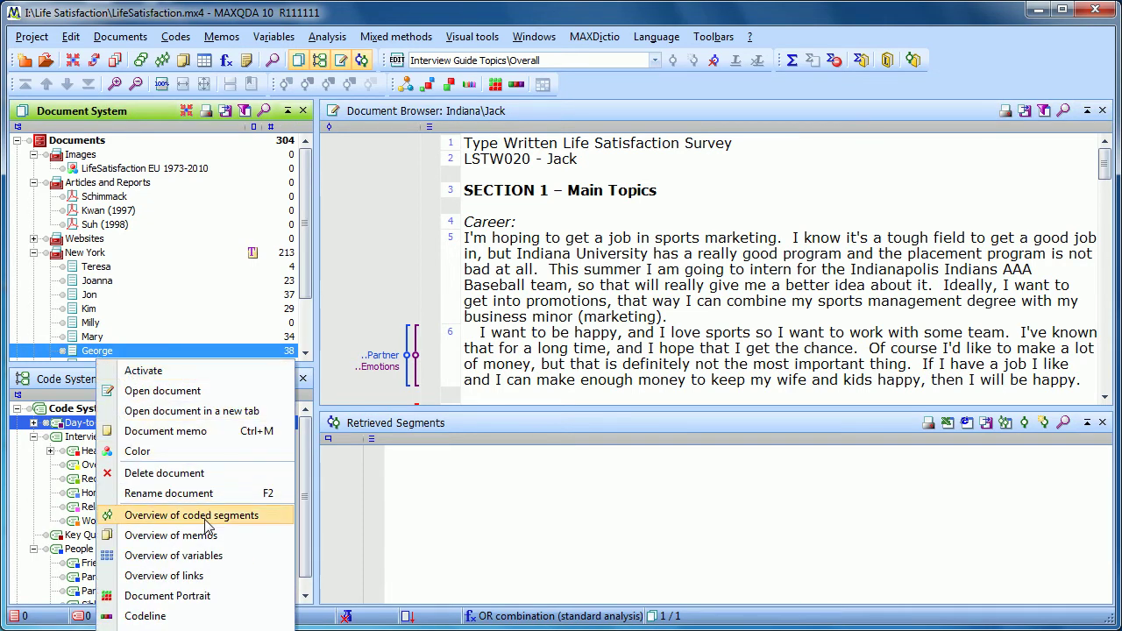
left_click(224, 596)
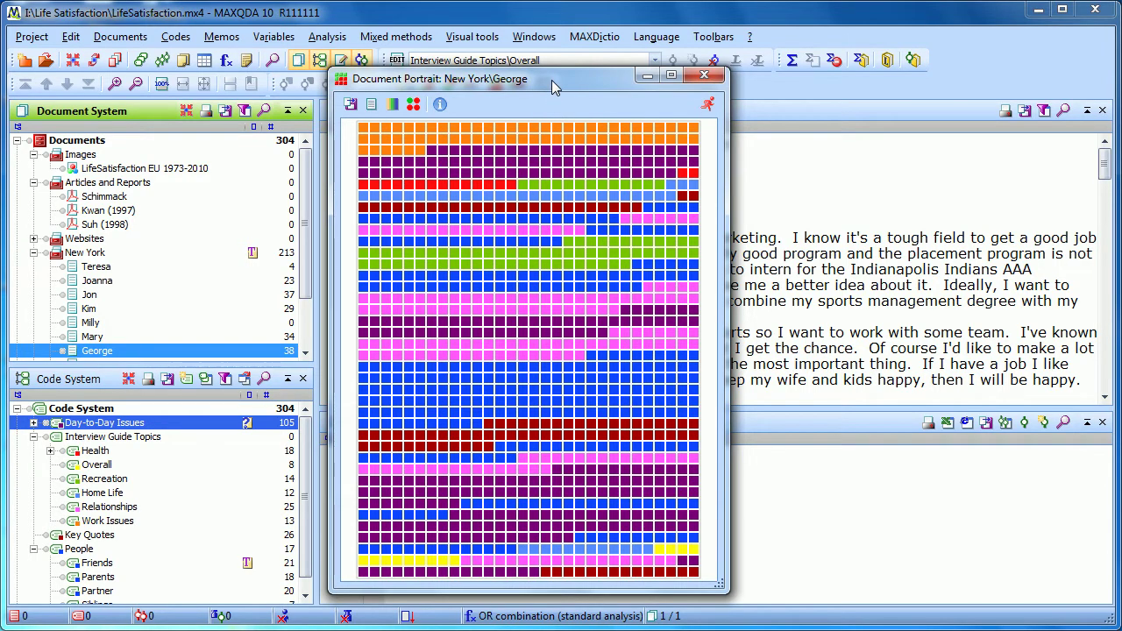
- Drag the portrait aside and jump to George's Health and recreation passages (paragraphs 26–27)
left_click_drag(551, 80, 234, 67)
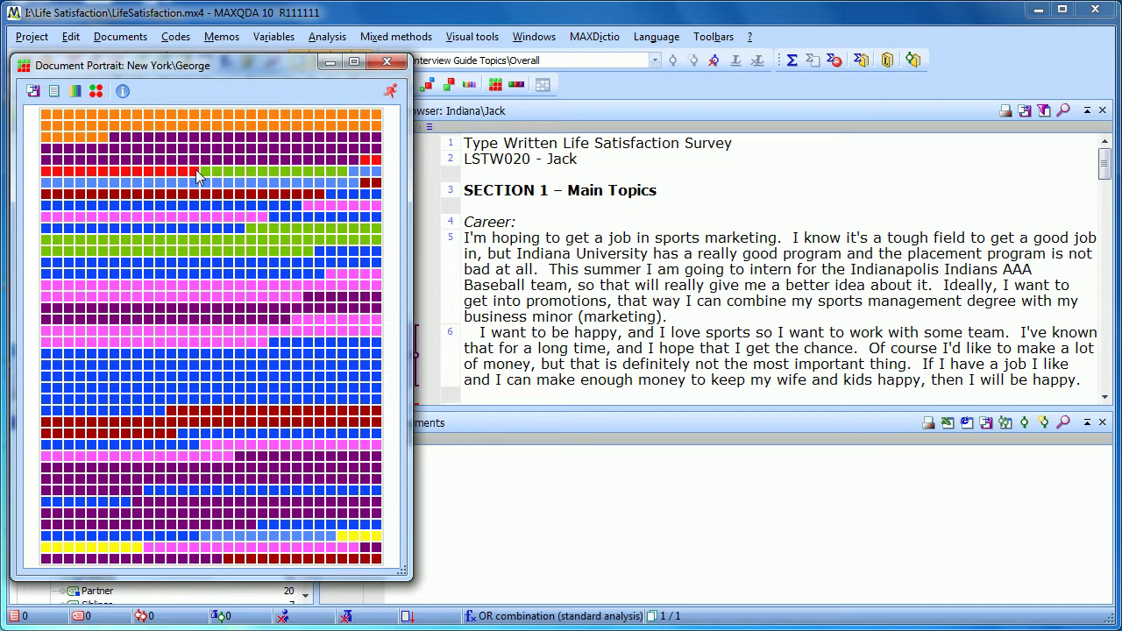
left_click(94, 179)
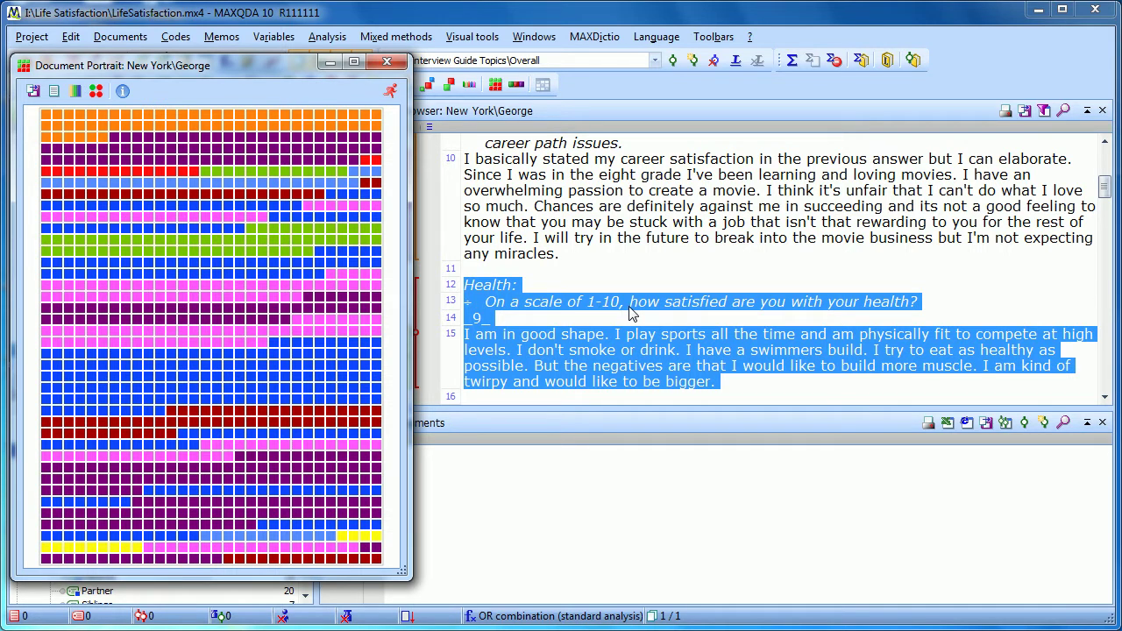
left_click(163, 294)
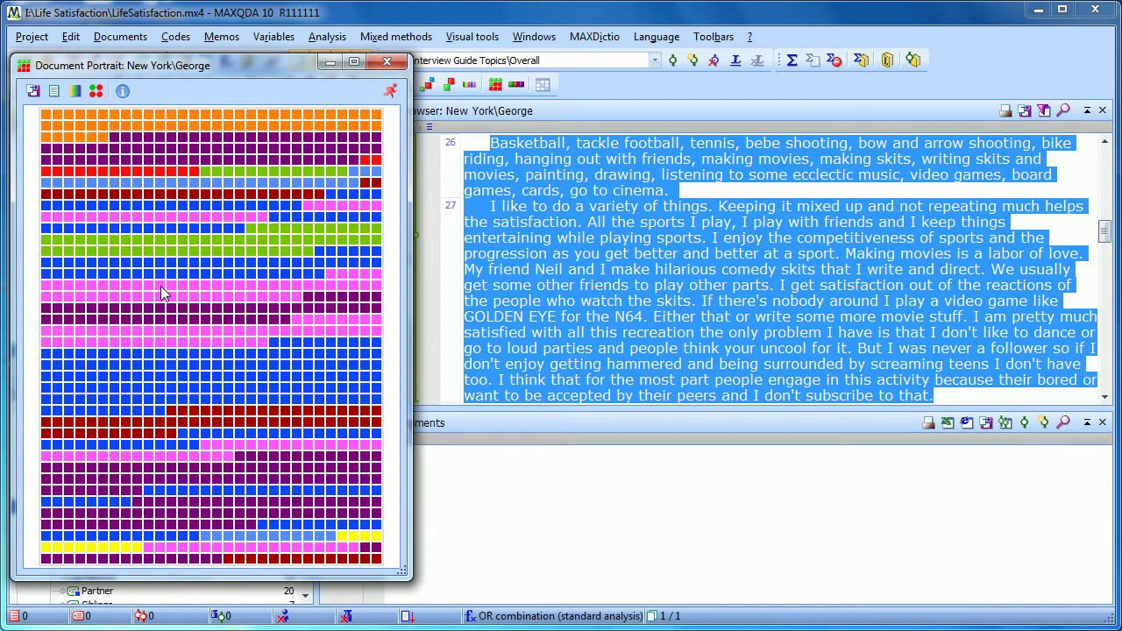
left_click_drag(1107, 234, 1107, 226)
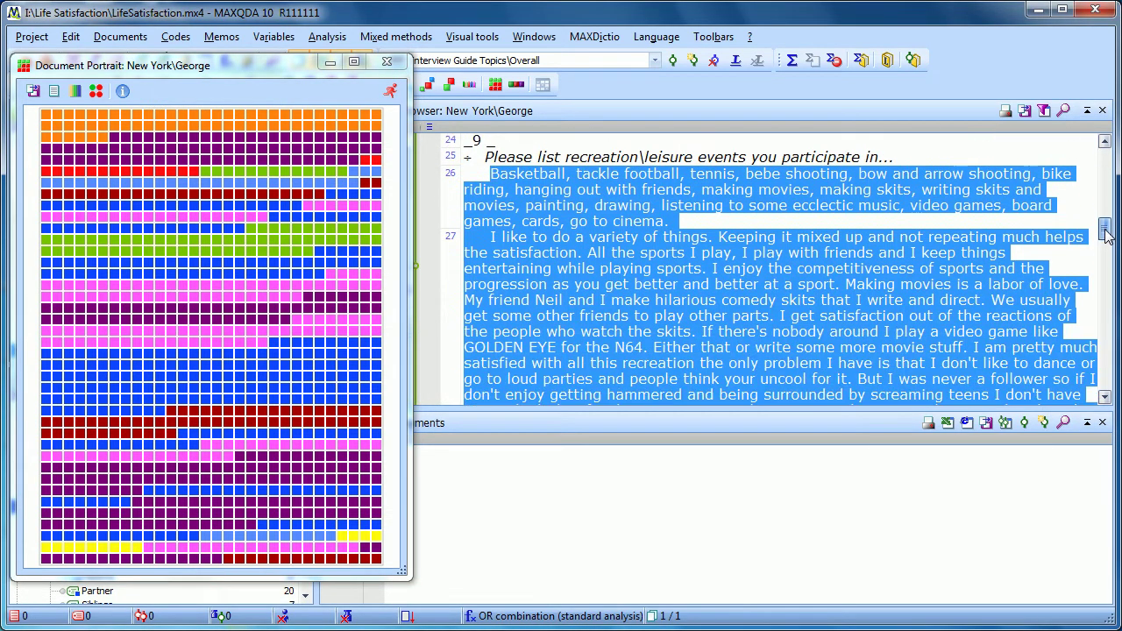
left_click_drag(1106, 235, 1106, 238)
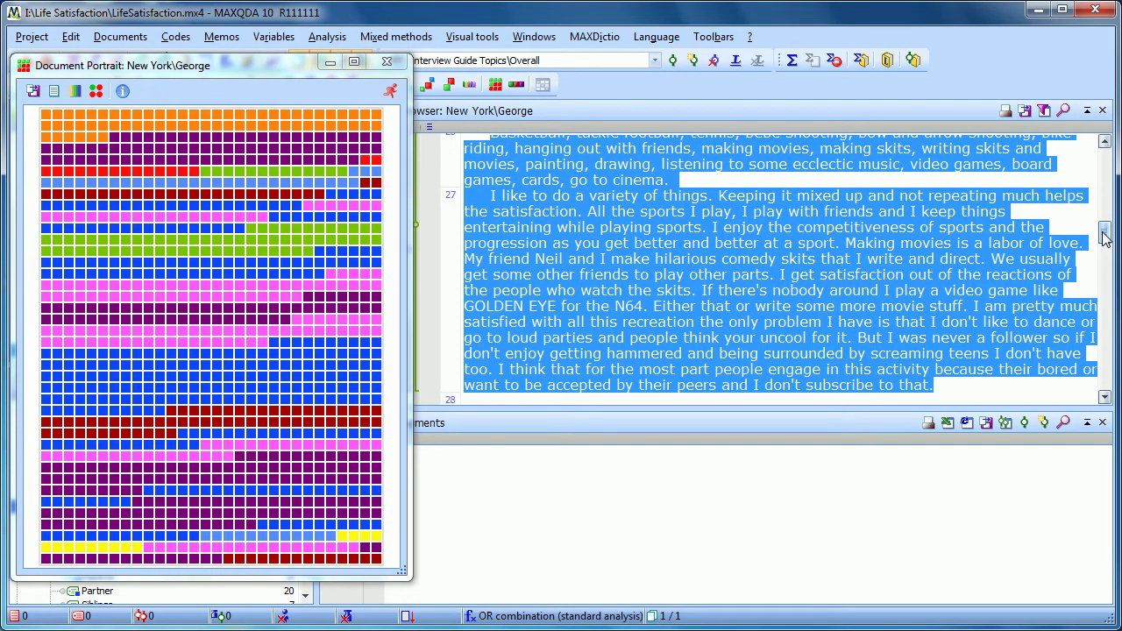
left_click(34, 92)
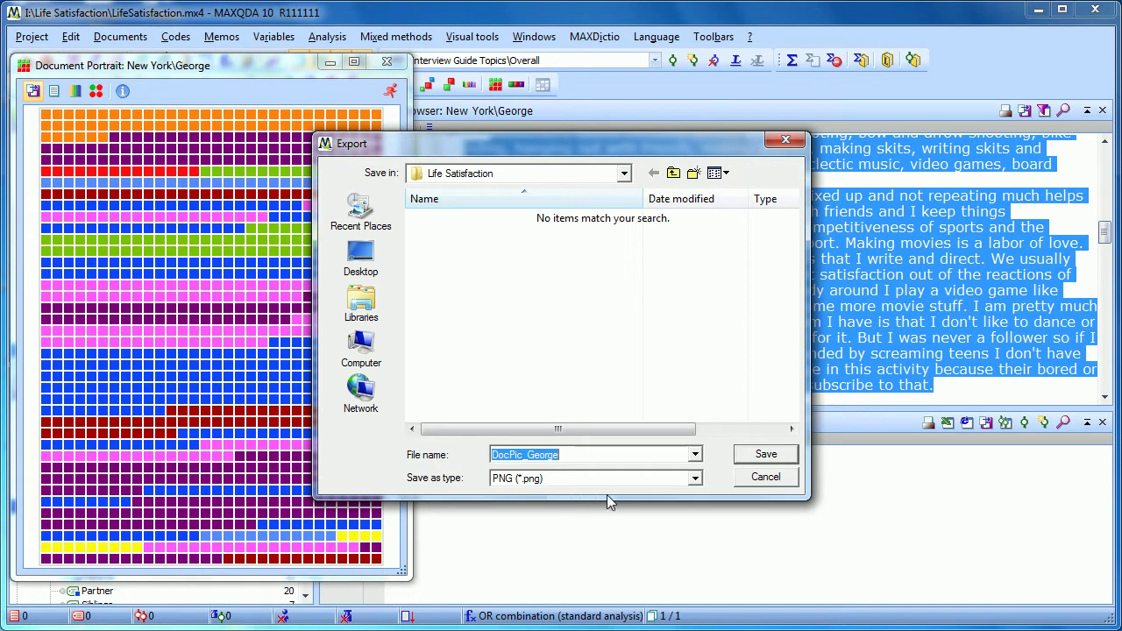
left_click(743, 482)
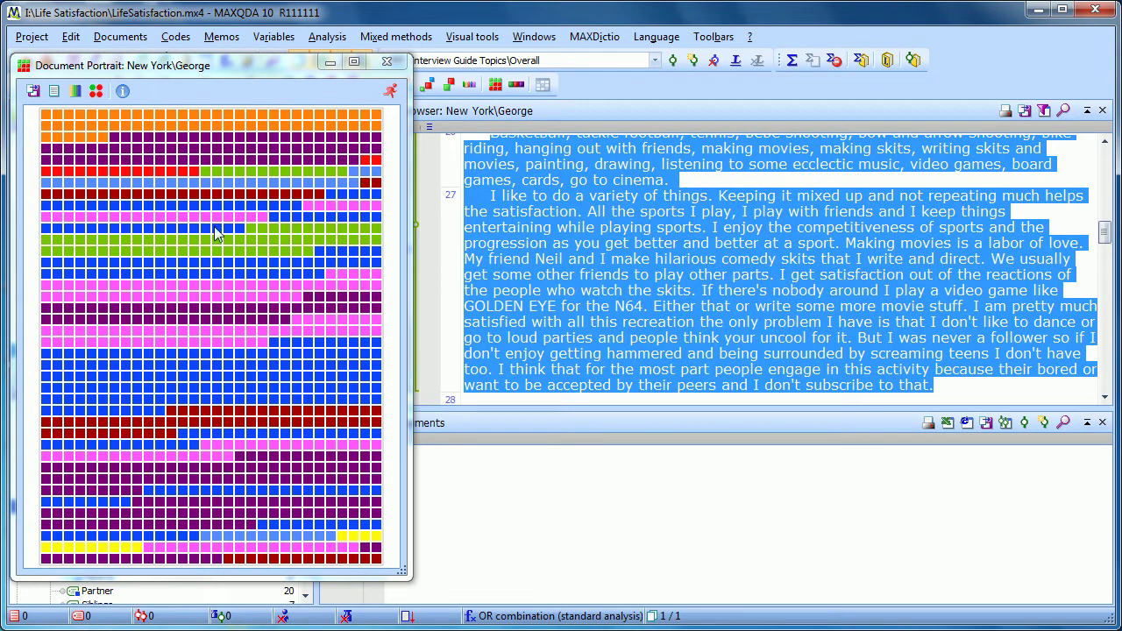
- Switch George's portrait to visualize the entire document, showing uncoded text as blank tiles
left_click(51, 97)
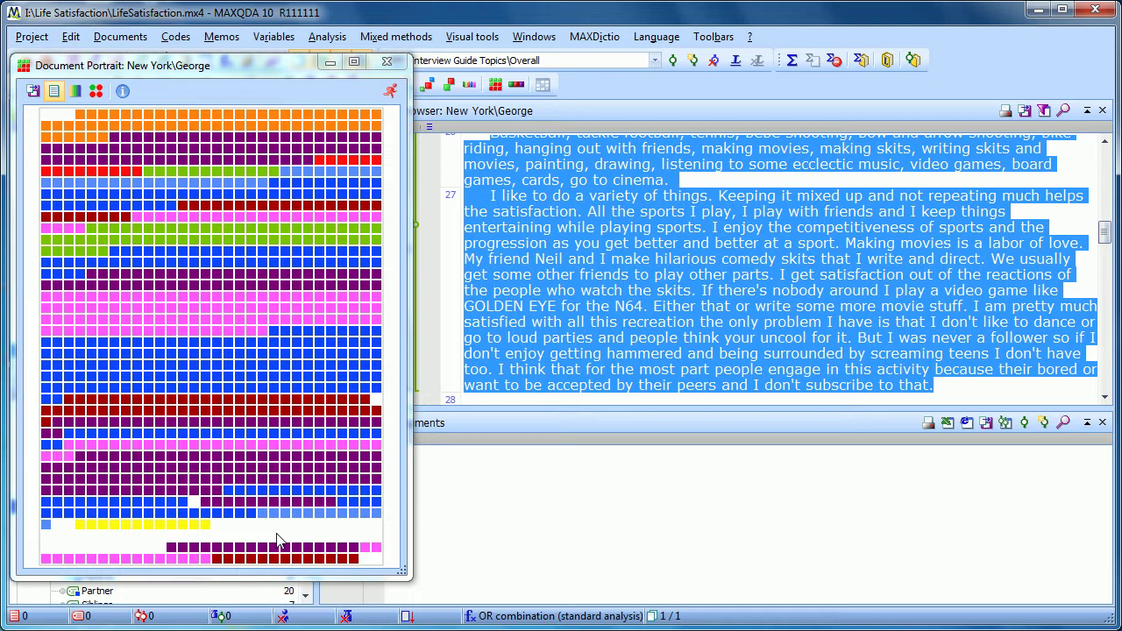
- Try gradient and mixed colours on the portrait, ending with mixed colours on
left_click(78, 90)
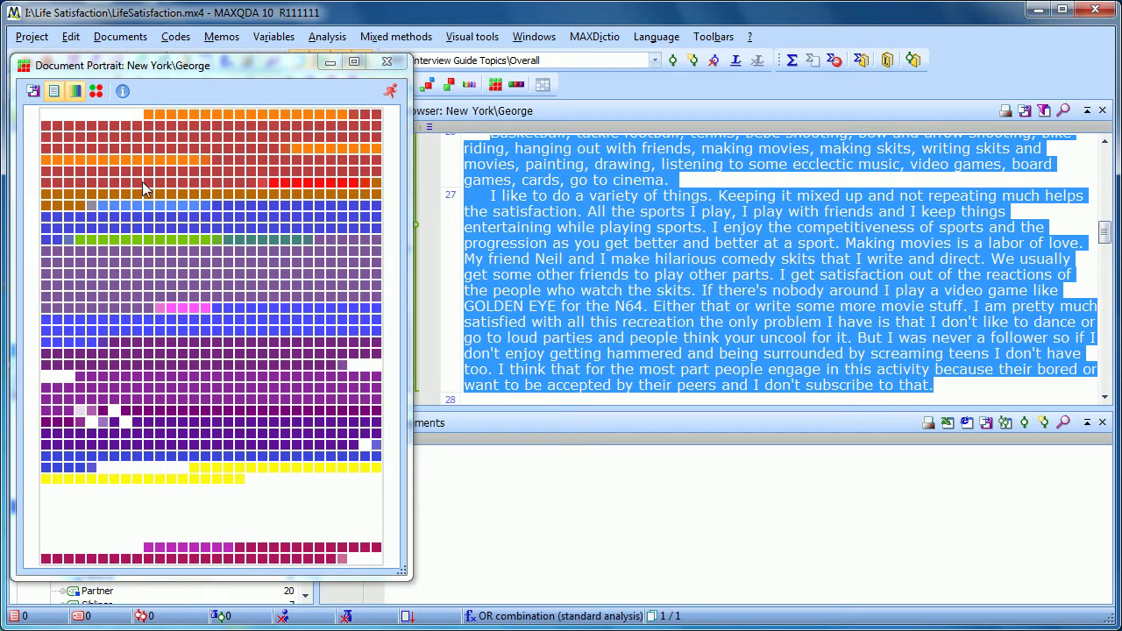
left_click(73, 91)
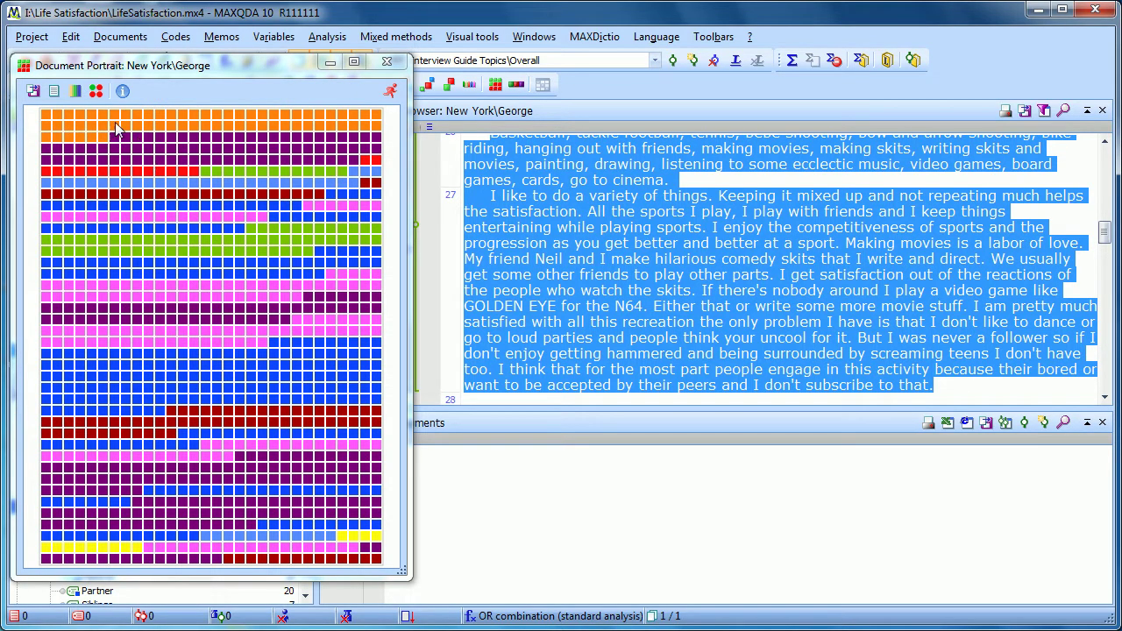
left_click(77, 92)
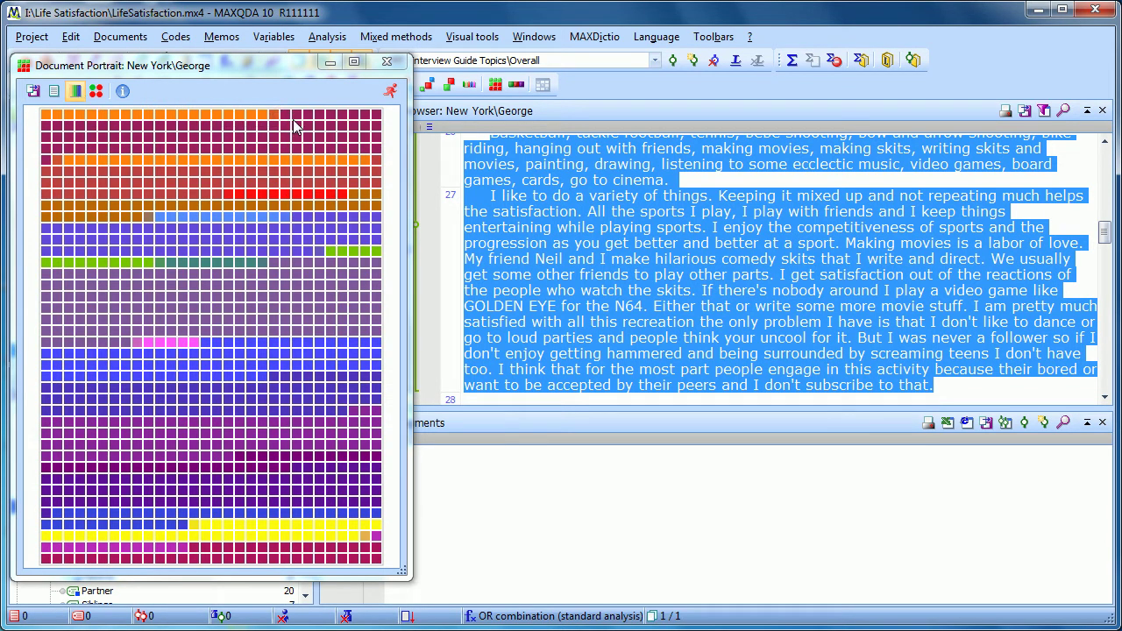
left_click(76, 91)
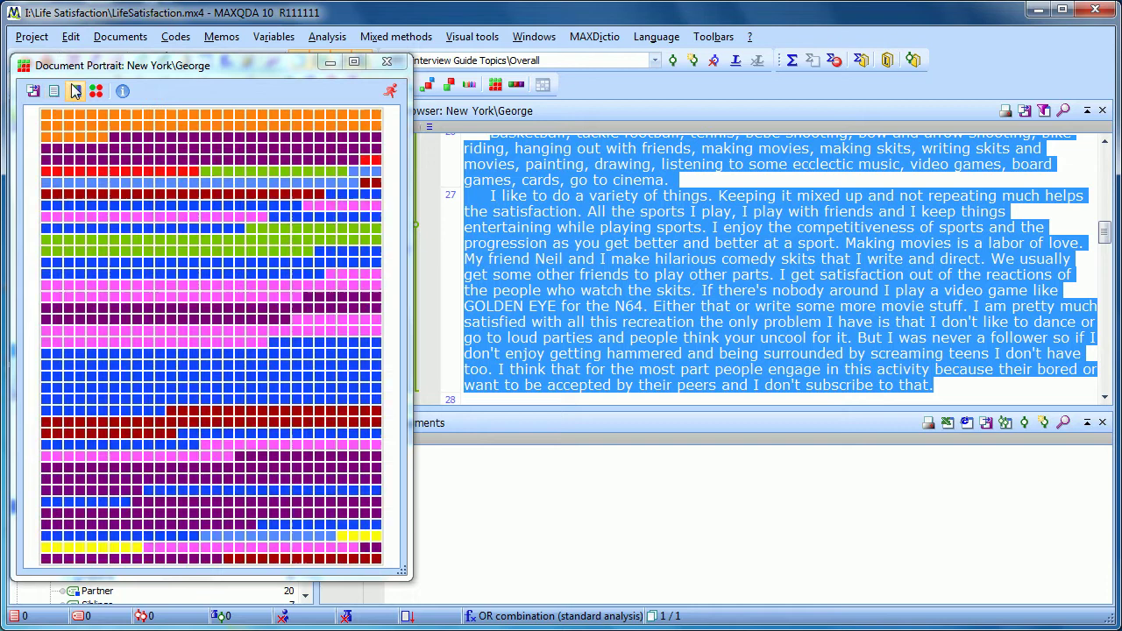
left_click(75, 91)
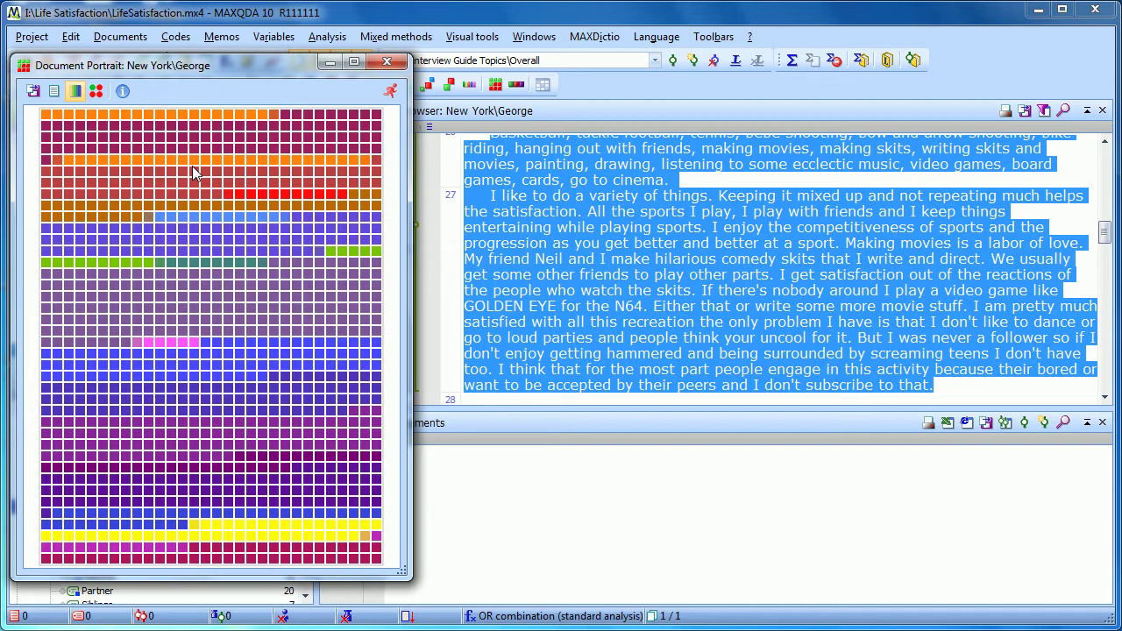
- Turn off mixed colours and try circle tiles, finishing with square tiles
left_click(75, 91)
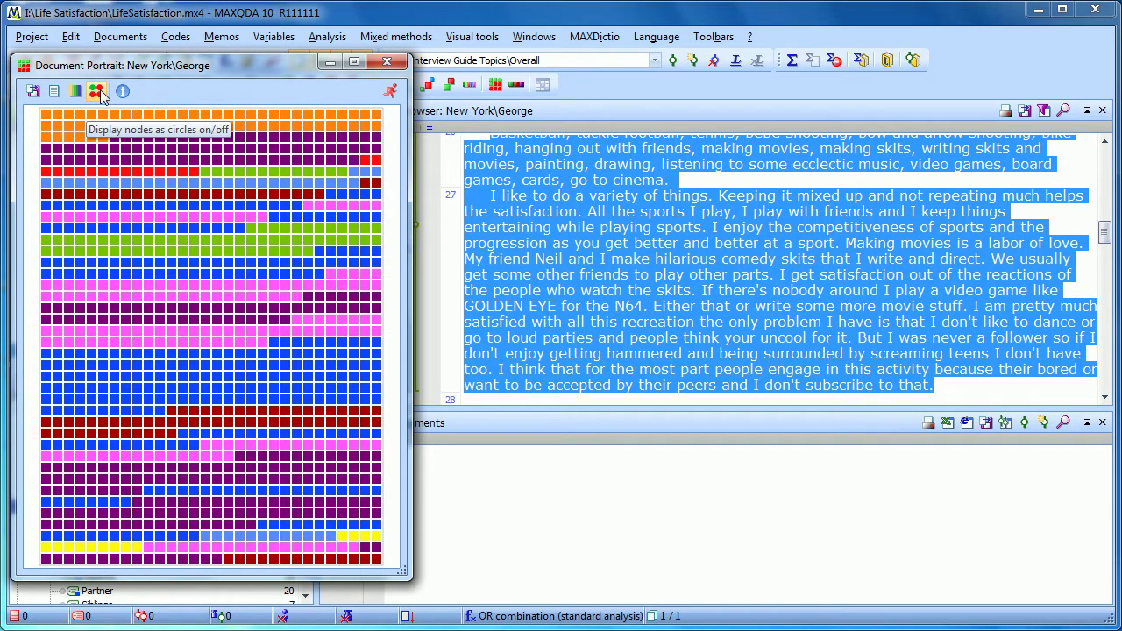
left_click(101, 95)
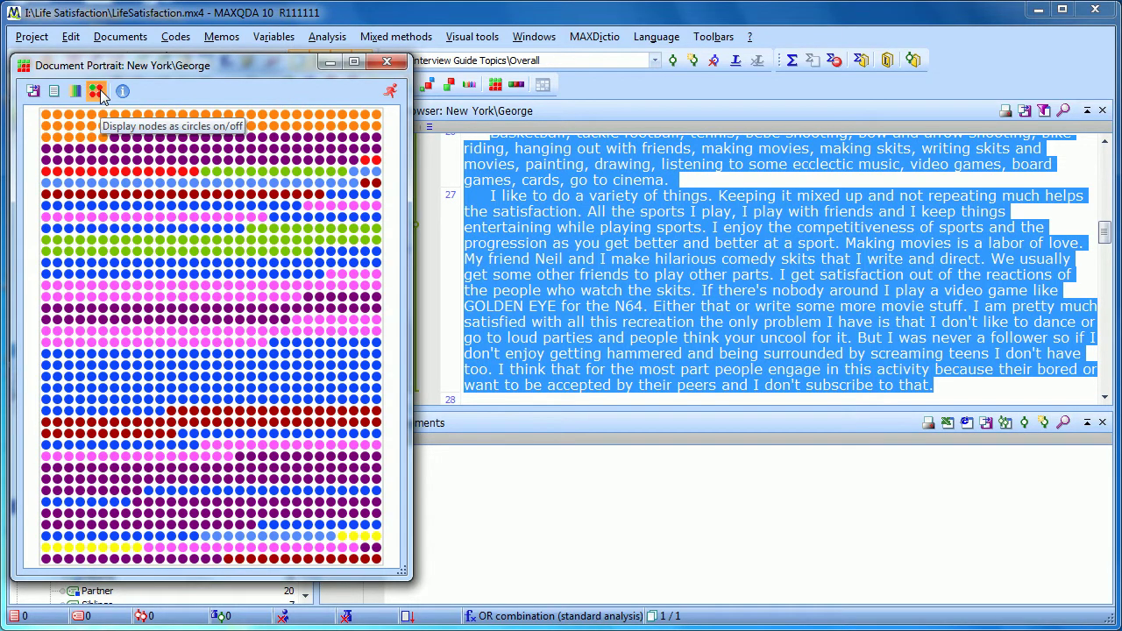
left_click(101, 94)
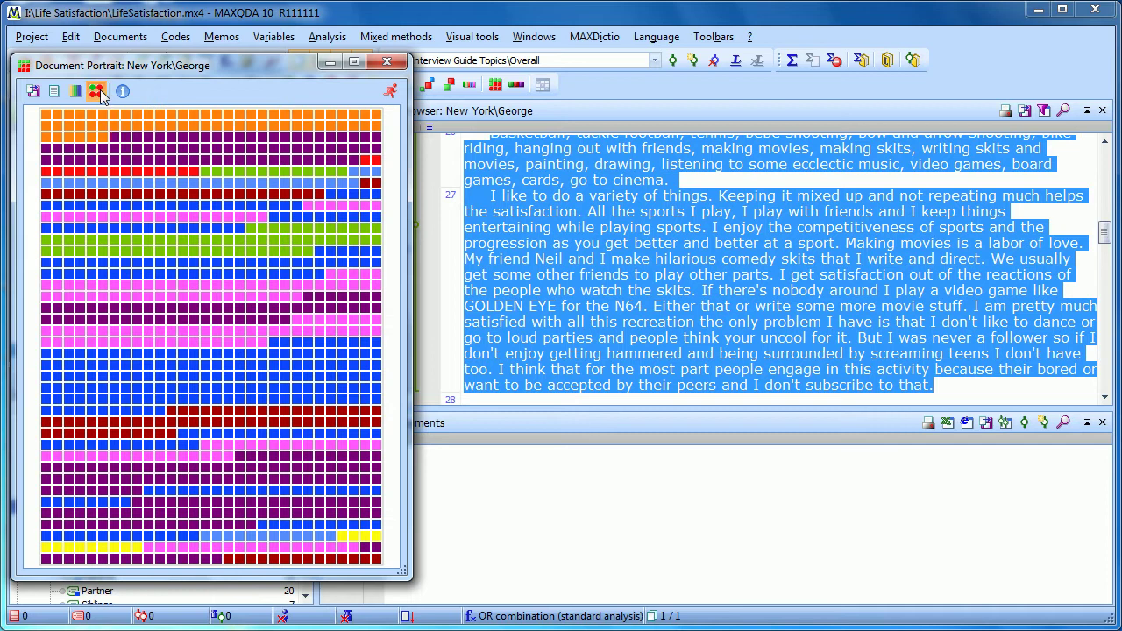
left_click(99, 93)
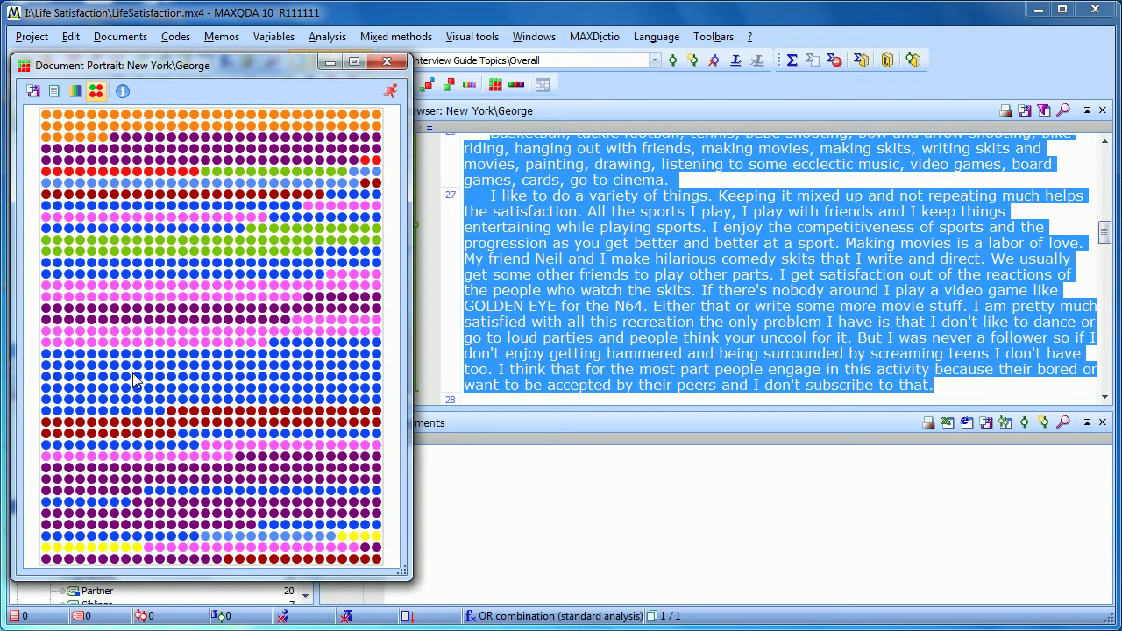
left_click(94, 92)
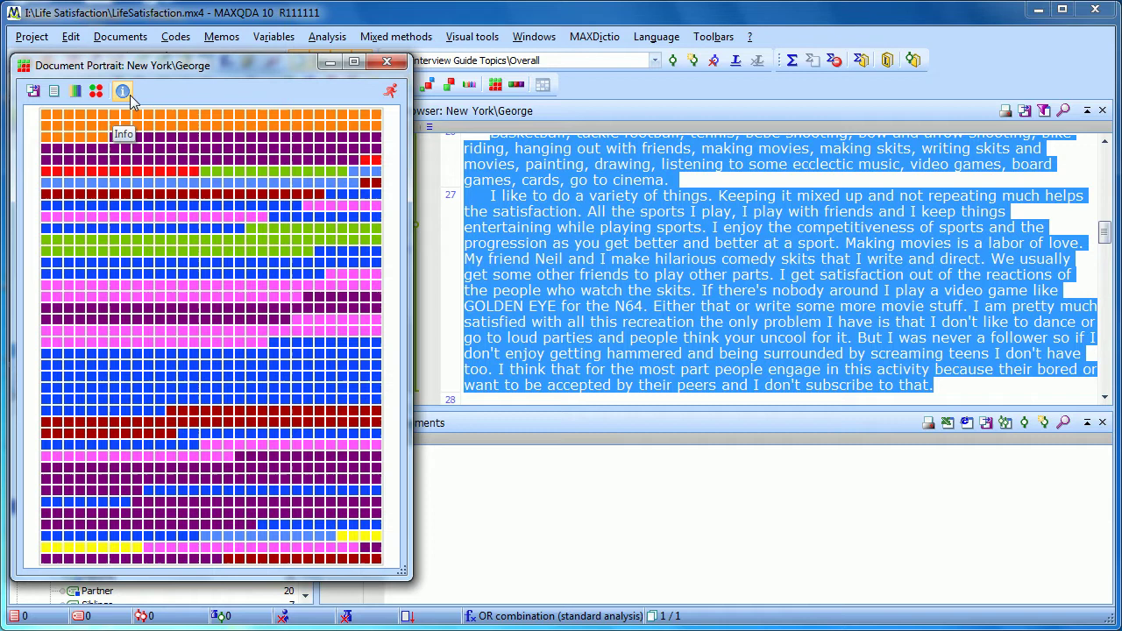
- Read the Document Portrait help topic, then close the help and the portrait window
left_click(124, 92)
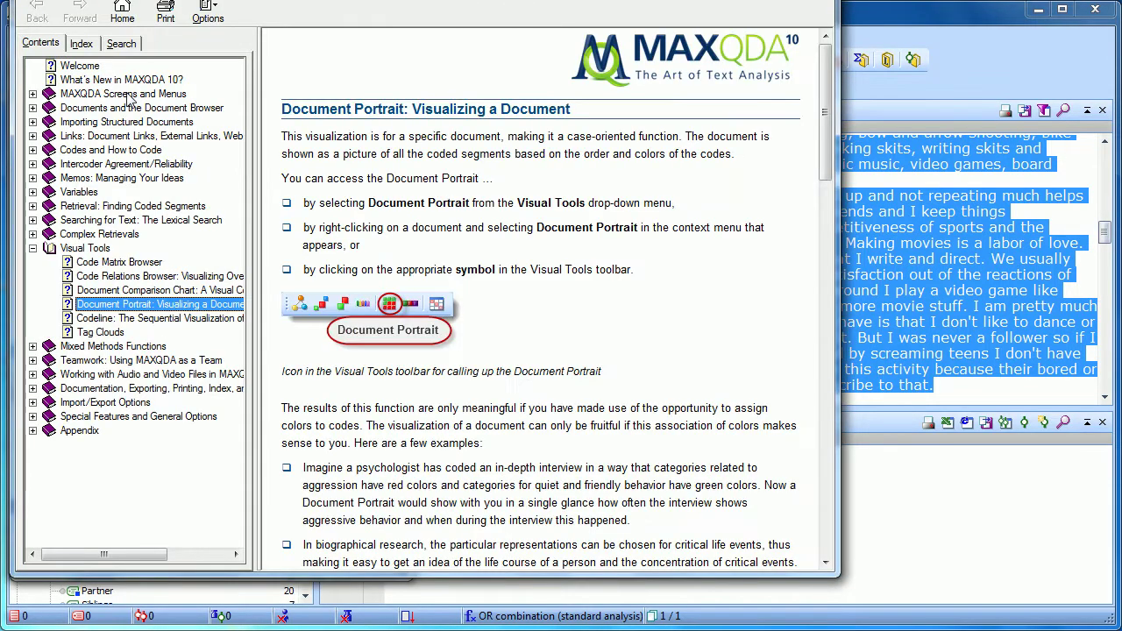
left_click(136, 307)
left_click_drag(829, 128, 829, 132)
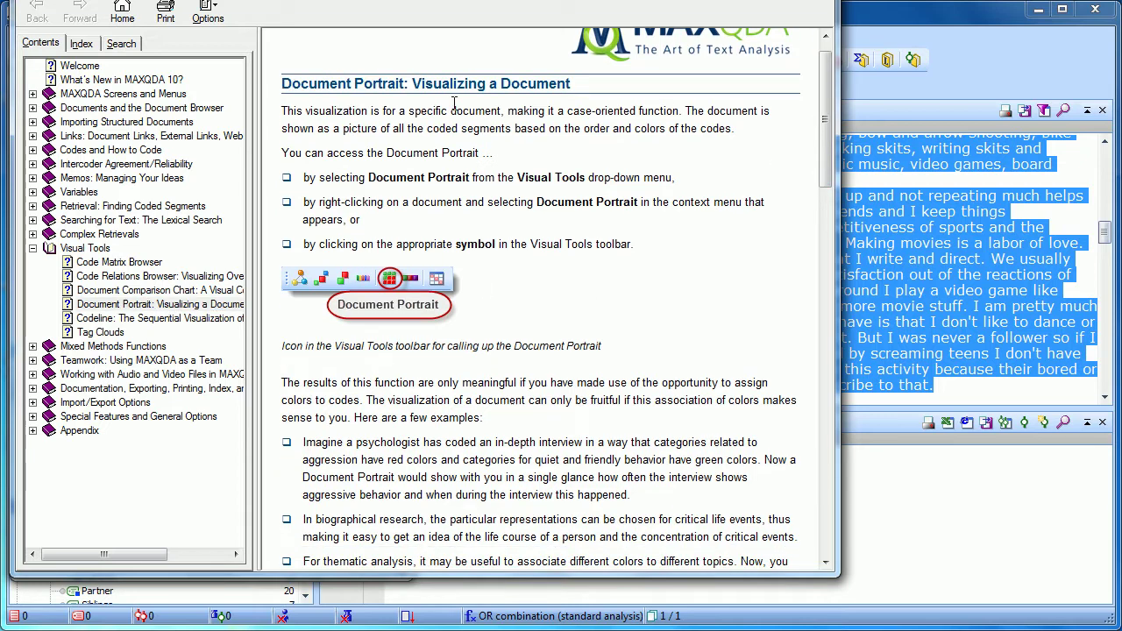
mouse_move(826, 119)
left_mouse_down()
mouse_move(803, 403)
mouse_move(832, 110)
left_mouse_up()
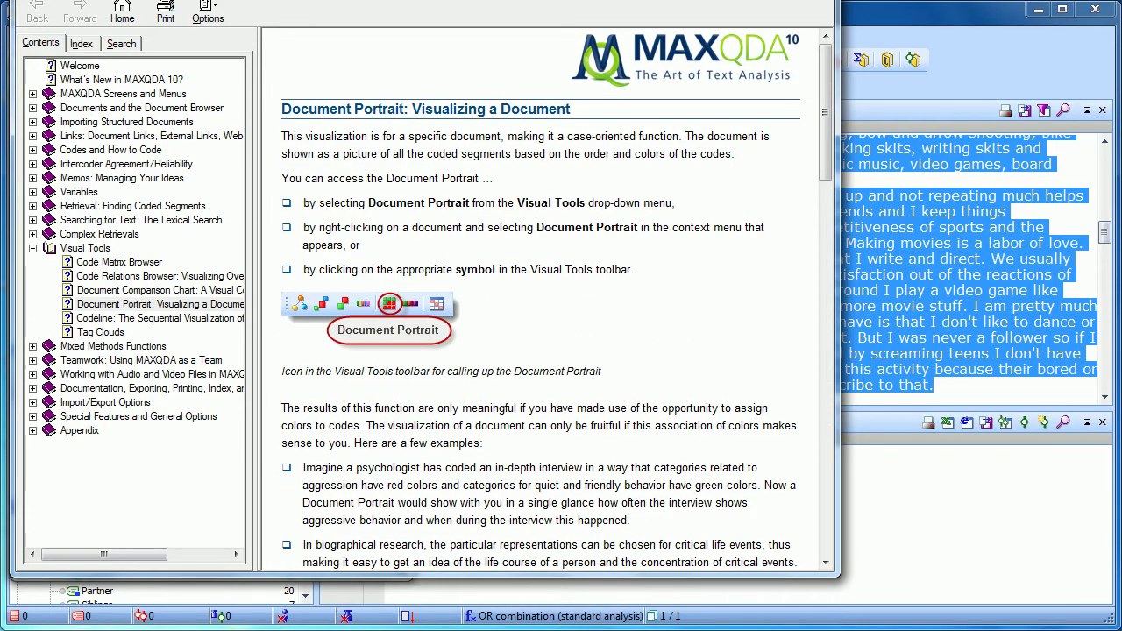
key("alt+F4")
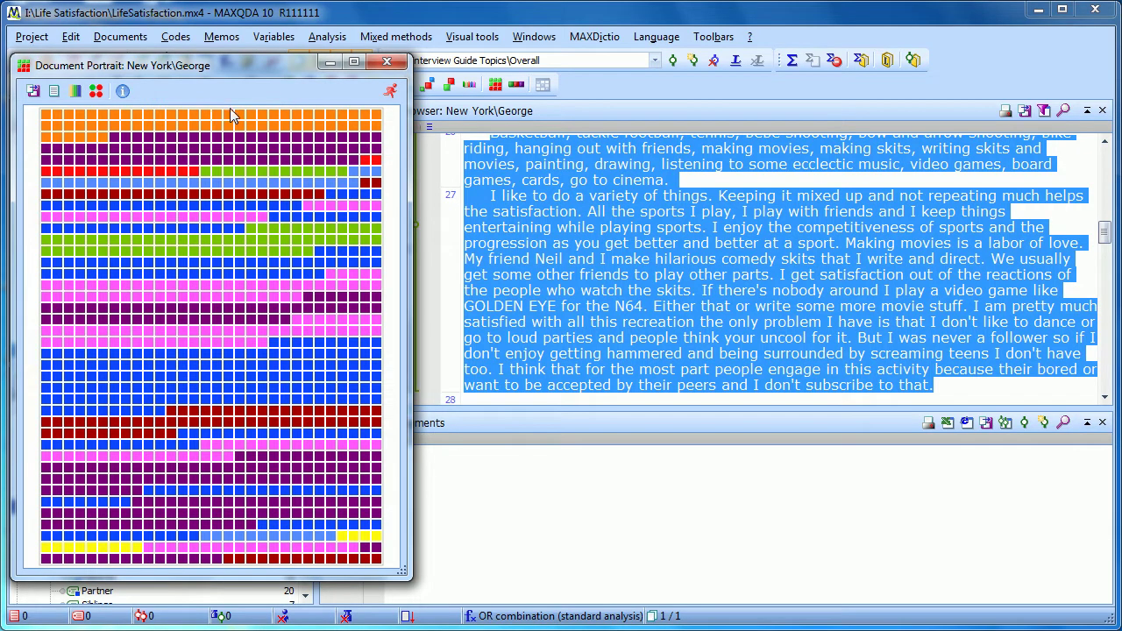
left_click(390, 92)
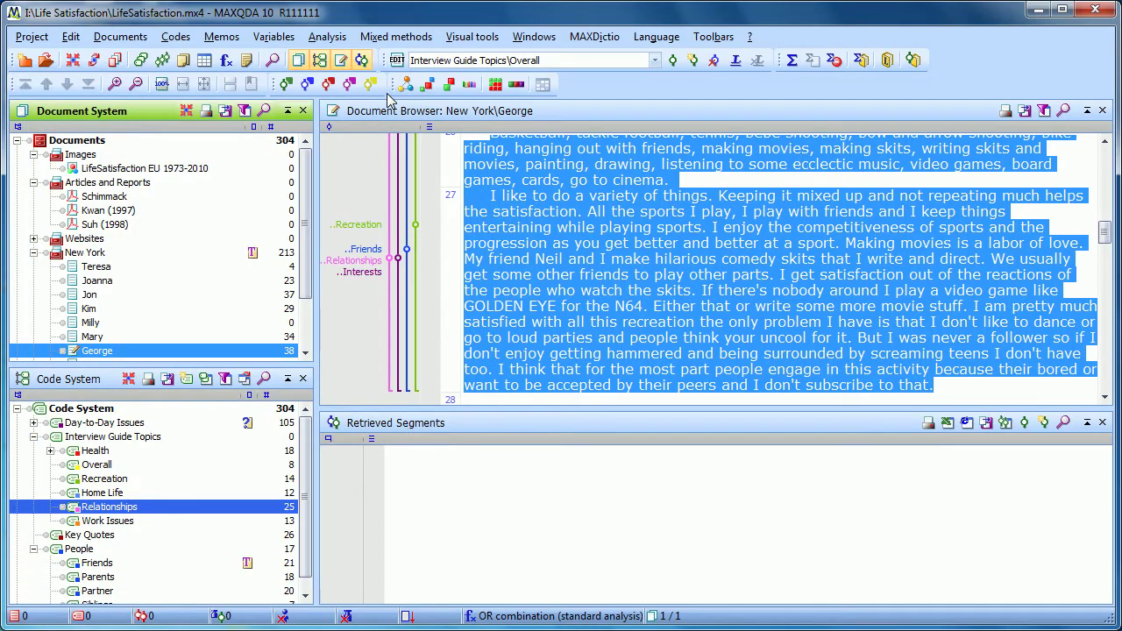